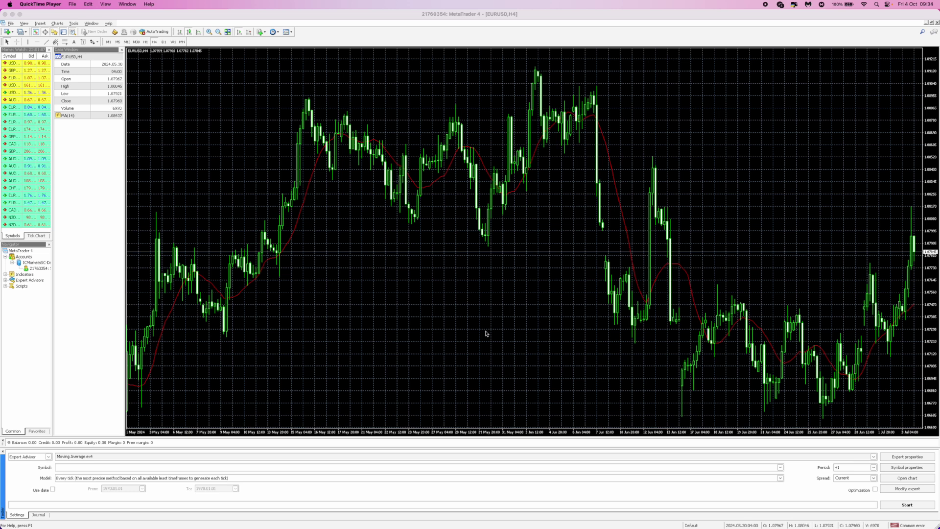
- Start the Open an Account wizard and choose the MetaQuotes-Demo server
click(10, 23)
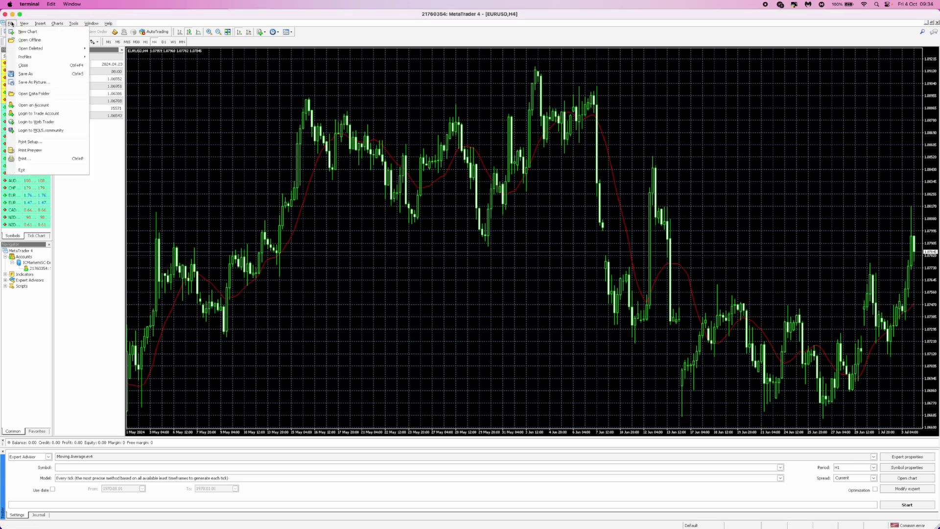
click(41, 105)
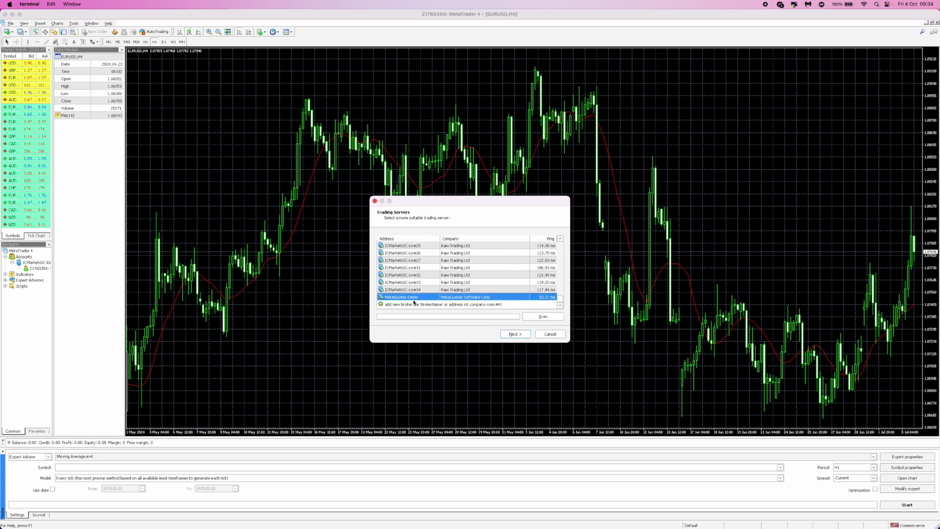
click(513, 334)
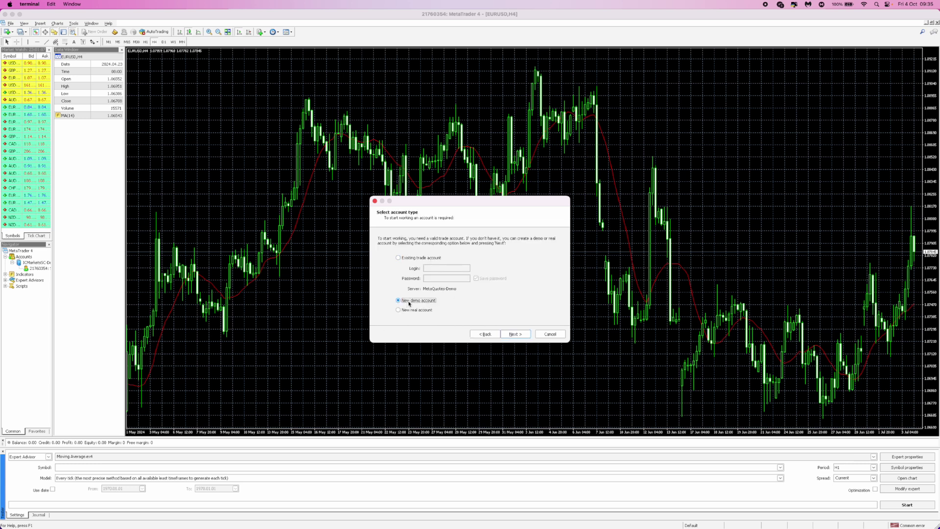
- Confirm the new demo account and enter the account holder's name
click(513, 335)
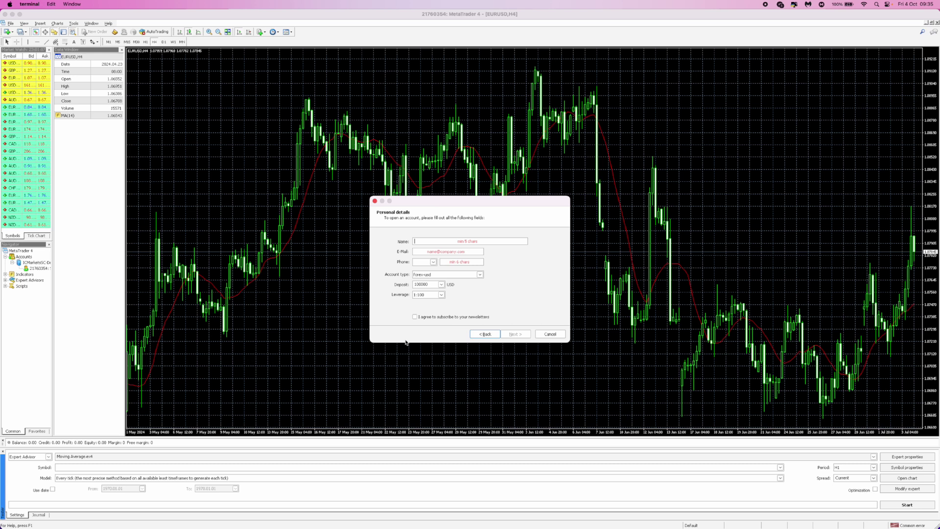
click(433, 244)
click(448, 275)
- Keep forex-usd, set a 10000 deposit, keep 1:100 leverage, and tick the newsletter box
click(479, 275)
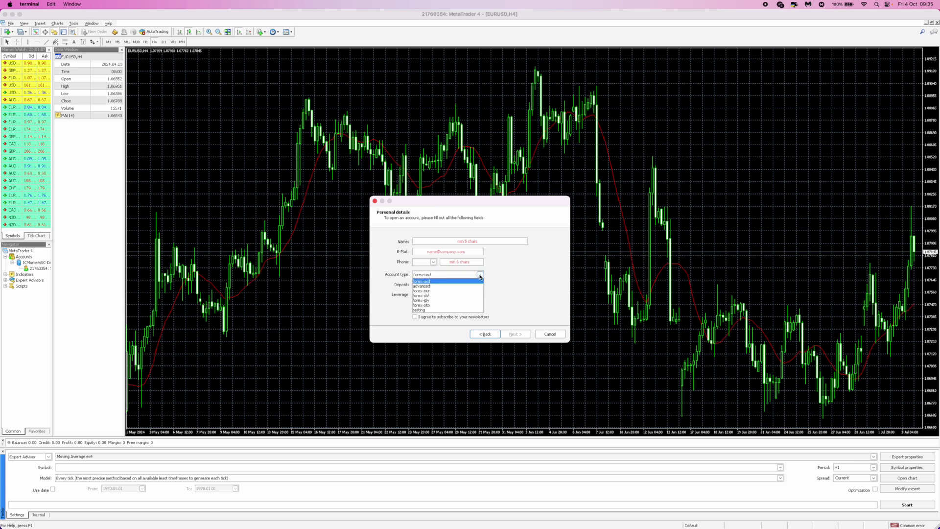
click(513, 281)
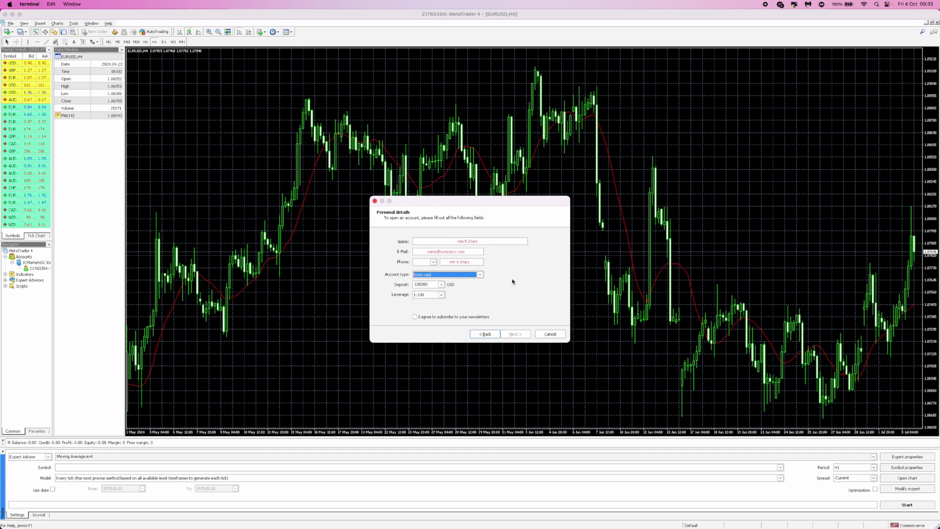
click(441, 285)
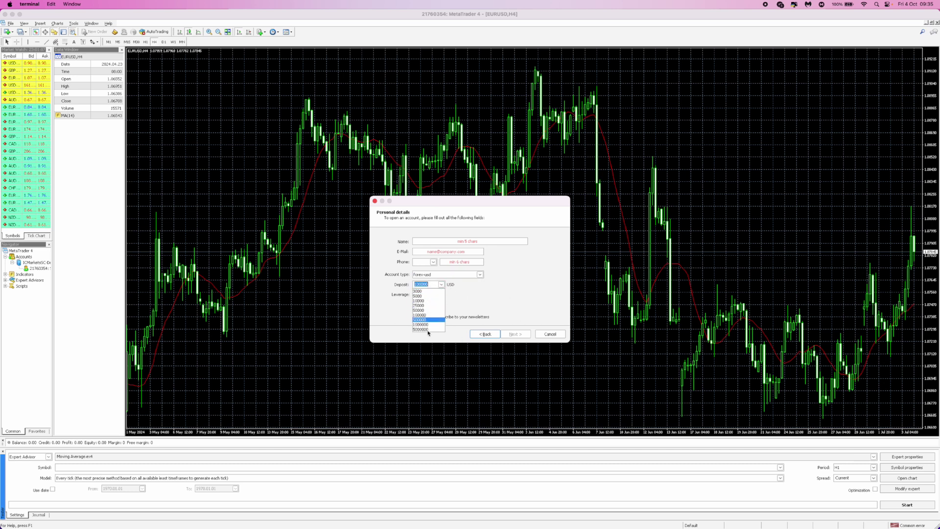
click(434, 300)
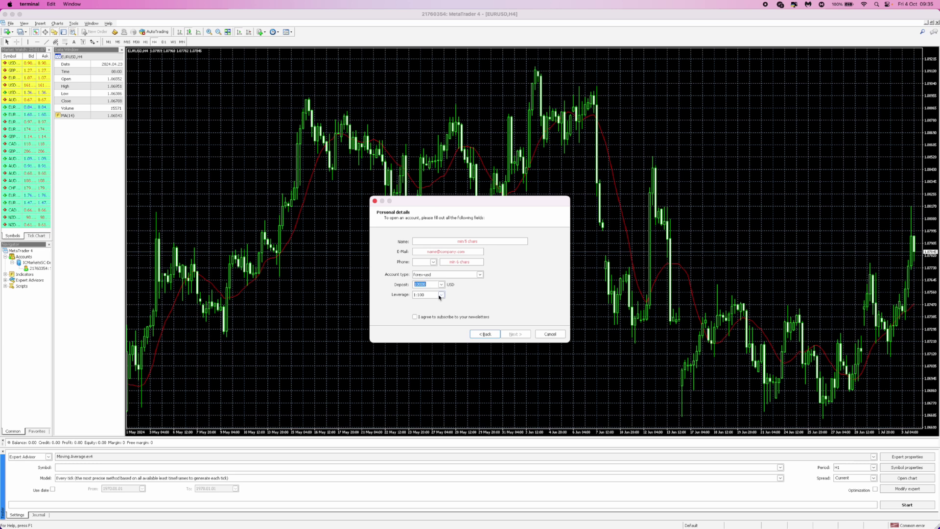
click(440, 294)
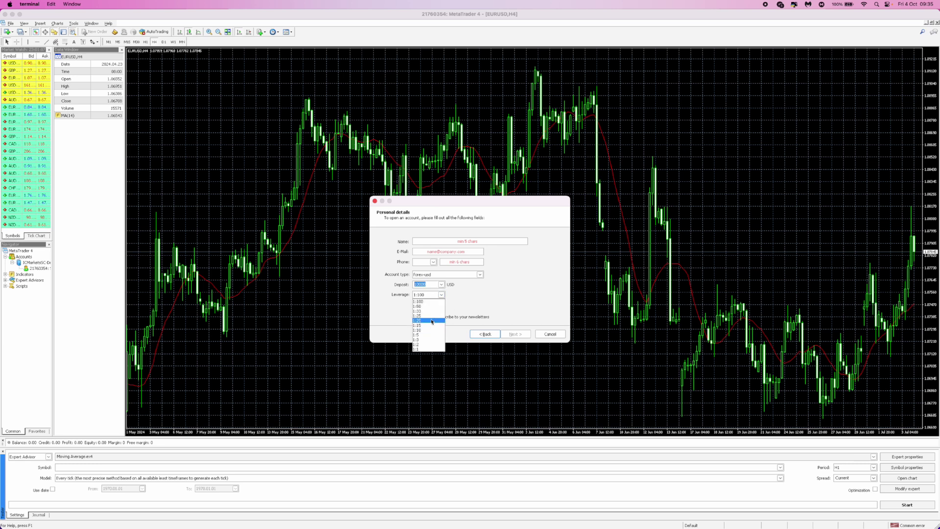
click(430, 306)
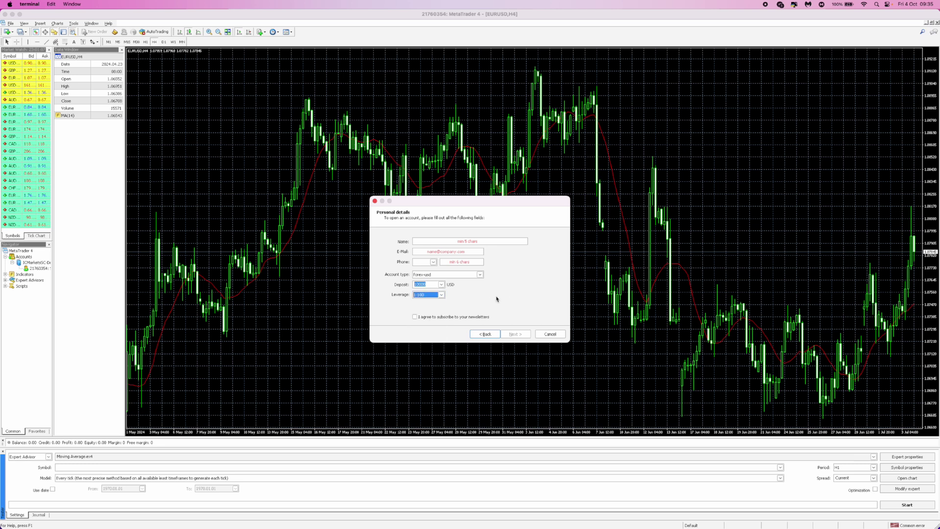
click(414, 317)
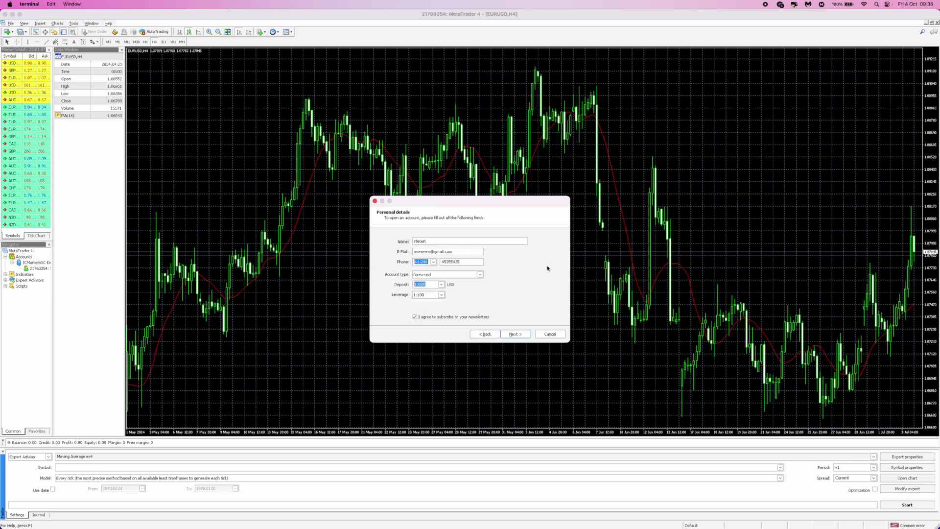
- Submit the personal details to register the MetaQuotes-Demo account and get its login credentials
click(520, 335)
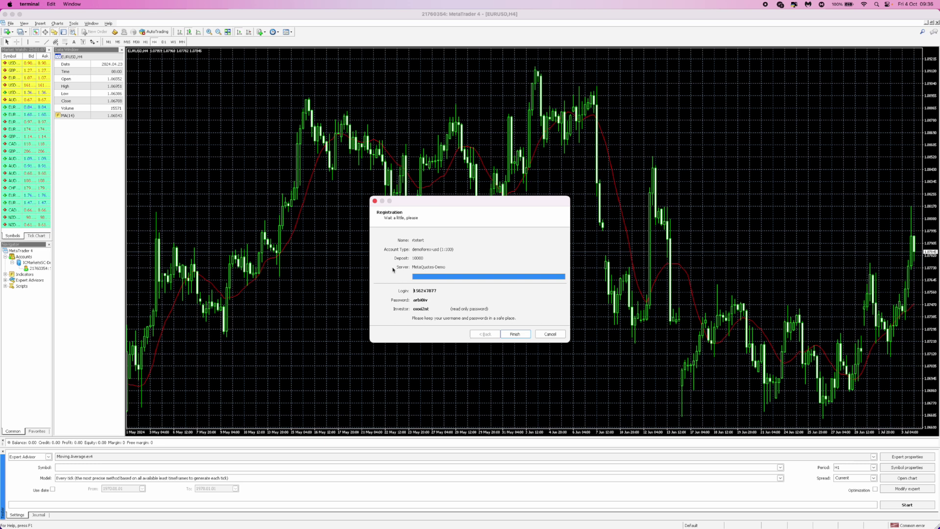